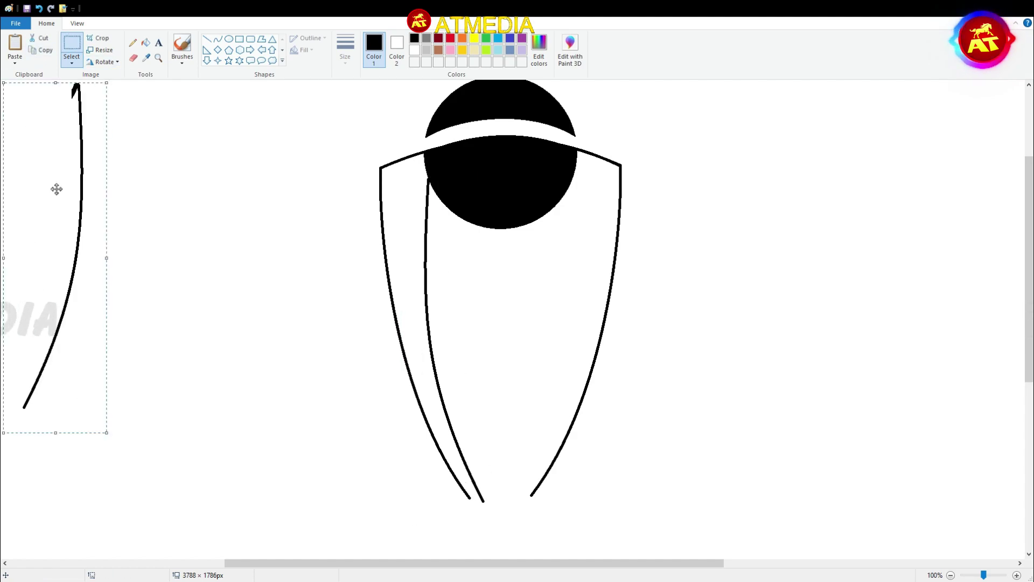
# - Place the mirrored inner curve on the cup's right side and draw a black arch across the curves' lower ends
pyautogui.moveTo(56, 189)
pyautogui.mouseDown()
pyautogui.moveTo(494, 280)
pyautogui.moveTo(576, 268)
pyautogui.mouseUp()
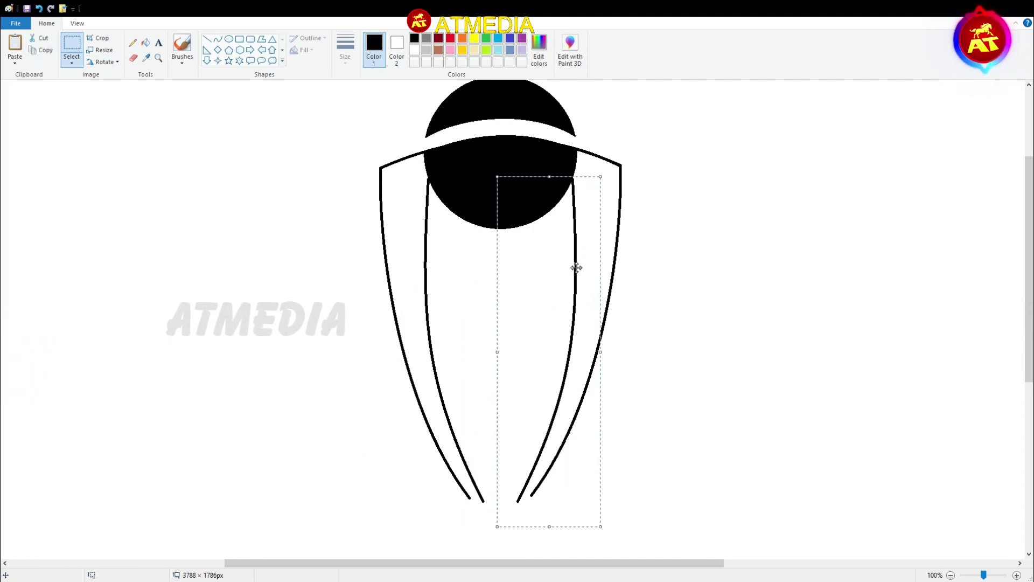
pyautogui.scroll(-2, 700, 270)
pyautogui.click(218, 39)
pyautogui.click(472, 369)
pyautogui.click(535, 369)
pyautogui.moveTo(448, 402)
pyautogui.mouseDown()
pyautogui.moveTo(549, 402)
pyautogui.moveTo(503, 381)
pyautogui.moveTo(442, 402)
pyautogui.mouseUp()
pyautogui.moveTo(516, 394); pyautogui.dragTo(522, 393)
pyautogui.click(464, 428)
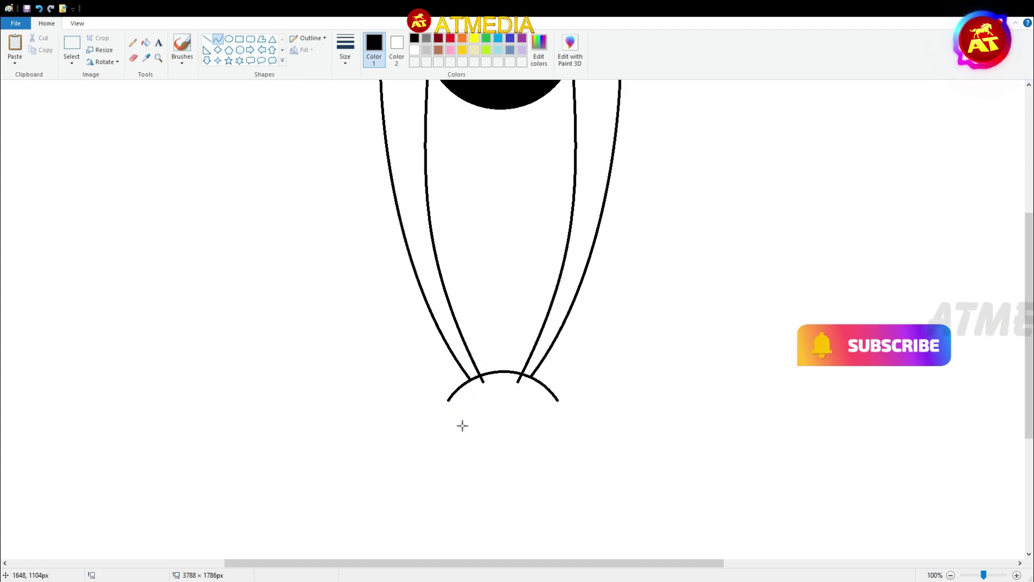
# - Close the foot crescent with a second, shallower arch beneath the first one
pyautogui.moveTo(447, 402)
pyautogui.mouseDown()
pyautogui.moveTo(557, 402)
pyautogui.moveTo(487, 391)
pyautogui.moveTo(475, 117)
pyautogui.mouseUp()
pyautogui.click(521, 385)
pyautogui.click(580, 331)
pyautogui.hotkey('ctrl', 'z')
# - Draw the central column's two curved sides down to the foot and join their tops with a shallow sagging arc
pyautogui.moveTo(497, 376); pyautogui.dragTo(468, 113)
pyautogui.moveTo(477, 184); pyautogui.dragTo(465, 253)
pyautogui.click(464, 253)
pyautogui.moveTo(531, 113); pyautogui.dragTo(506, 375)
pyautogui.moveTo(505, 247); pyautogui.dragTo(508, 247)
pyautogui.moveTo(468, 113); pyautogui.dragTo(530, 114)
pyautogui.moveTo(501, 115); pyautogui.dragTo(507, 123)
pyautogui.click(507, 124)
# - Cut two pointed, curved white highlights into the ball's upper right edge, redoing the first attempt
pyautogui.scroll(3, 583, 160)
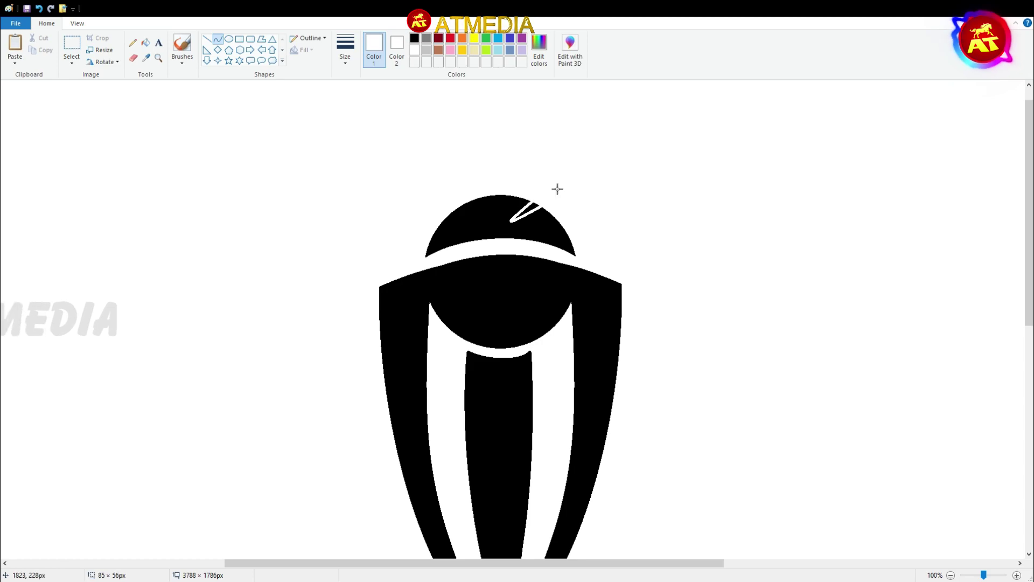
pyautogui.scroll(1, 519, 288)
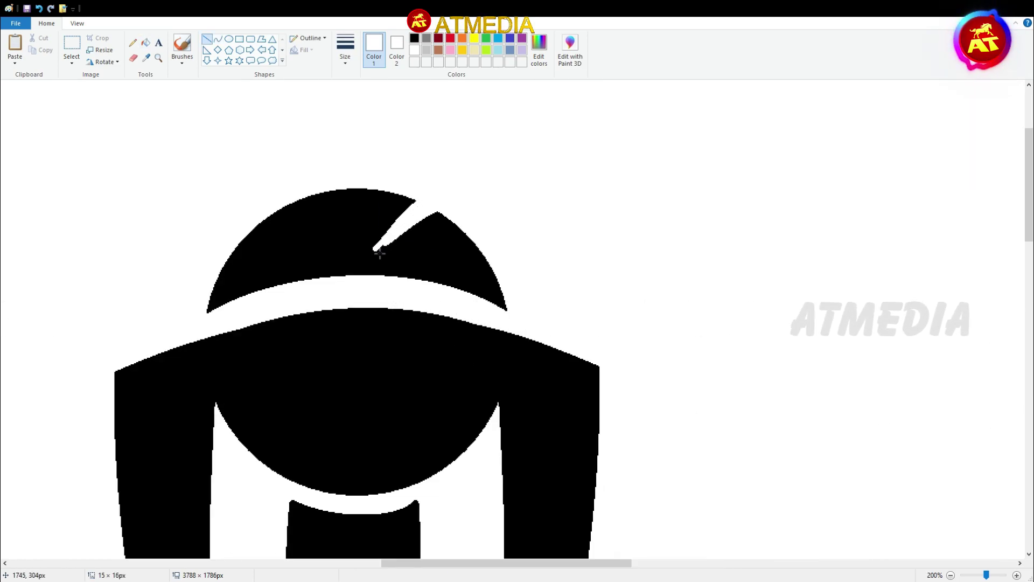
pyautogui.hotkey('ctrl', 'z')
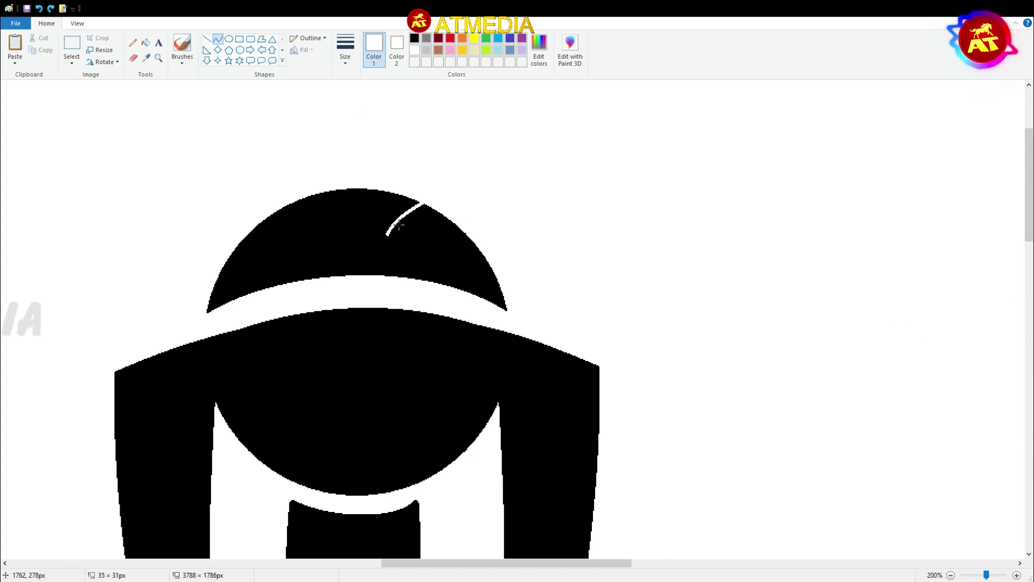
pyautogui.moveTo(453, 221)
pyautogui.mouseDown()
pyautogui.moveTo(423, 243)
pyautogui.moveTo(434, 227)
pyautogui.mouseUp()
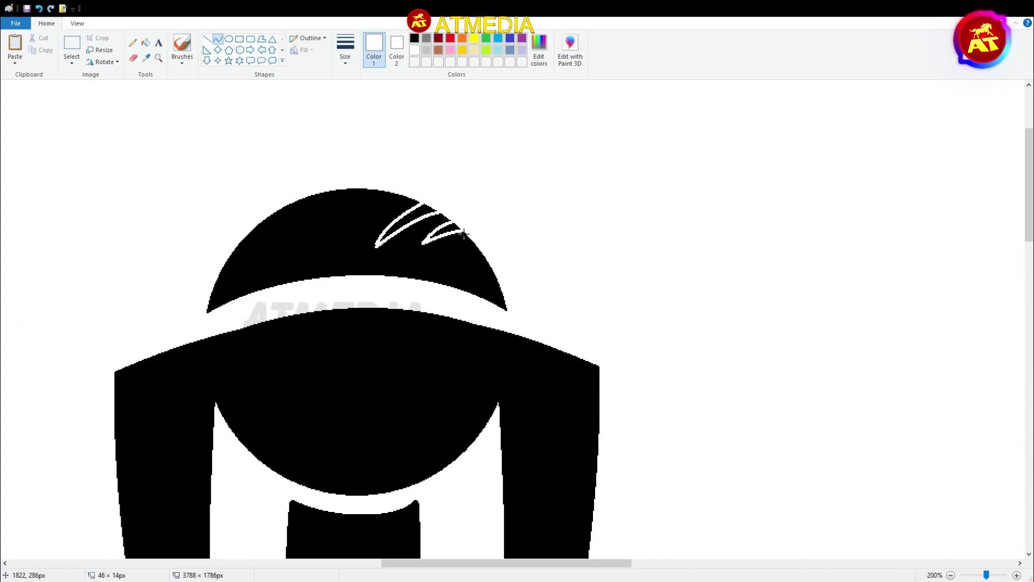
pyautogui.scroll(-2, 494, 387)
pyautogui.moveTo(297, 372)
pyautogui.mouseDown()
pyautogui.moveTo(334, 252)
pyautogui.moveTo(324, 262)
pyautogui.mouseUp()
pyautogui.moveTo(300, 323); pyautogui.dragTo(287, 336)
pyautogui.hotkey('ctrl', 'z')
# - Cut two tapering, curved white highlights into the ball's lower left edge
pyautogui.moveTo(309, 270); pyautogui.dragTo(299, 377)
pyautogui.moveTo(296, 328); pyautogui.dragTo(294, 342)
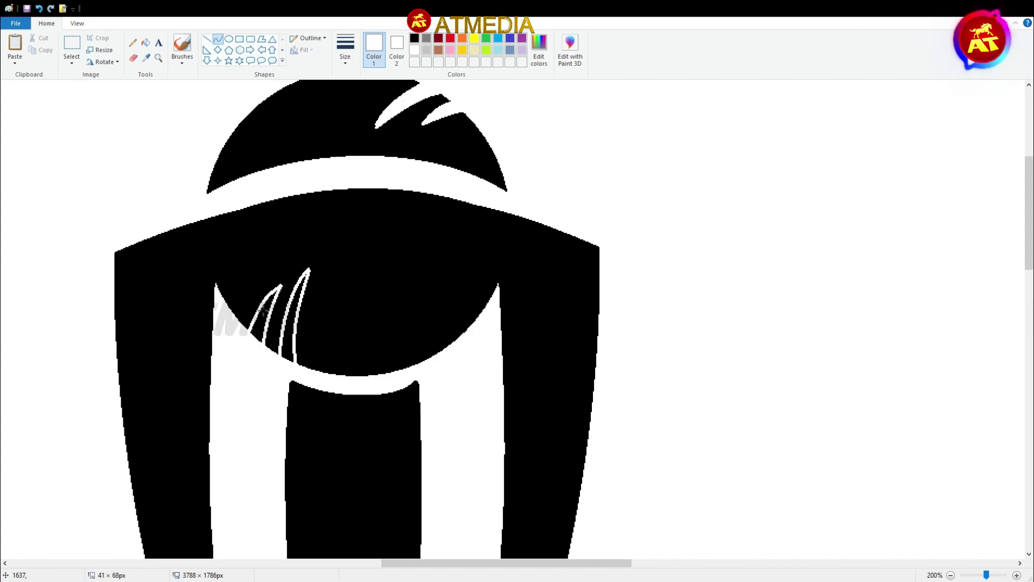
pyautogui.click(289, 339)
pyautogui.scroll(-1, 321, 321)
# - Touch up the edges of the ball's upper right highlights with a black curve
pyautogui.scroll(2, 321, 321)
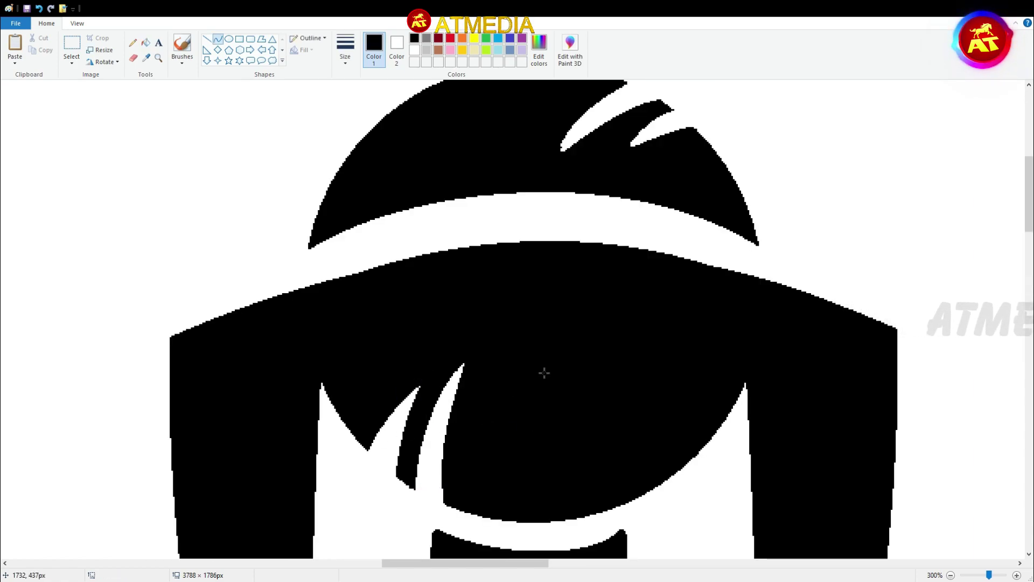
pyautogui.scroll(2, 544, 374)
pyautogui.moveTo(625, 208); pyautogui.dragTo(557, 288)
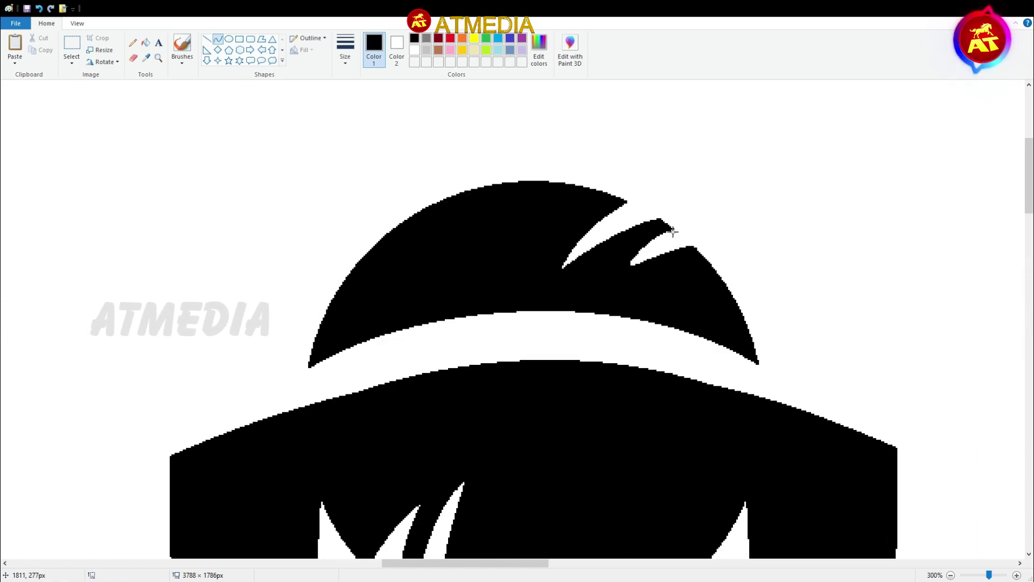
# - Draw a wide black arch below the foot crescent, extending past both of its tips
pyautogui.scroll(-2, 545, 347)
pyautogui.scroll(2, 425, 487)
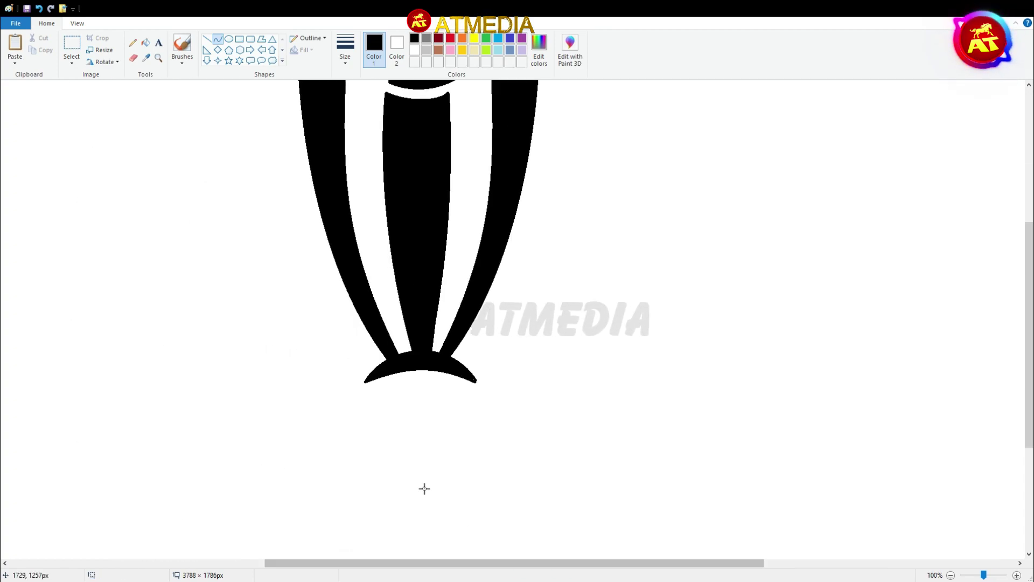
pyautogui.moveTo(364, 416)
pyautogui.mouseDown()
pyautogui.moveTo(703, 417)
pyautogui.moveTo(709, 430)
pyautogui.mouseUp()
pyautogui.click(456, 297)
pyautogui.moveTo(619, 270); pyautogui.dragTo(623, 275)
pyautogui.moveTo(569, 361); pyautogui.dragTo(569, 357)
# - Extend the wide arch's left end downward with a short, slightly bent curve
pyautogui.moveTo(366, 412); pyautogui.dragTo(354, 442)
pyautogui.click(360, 423)
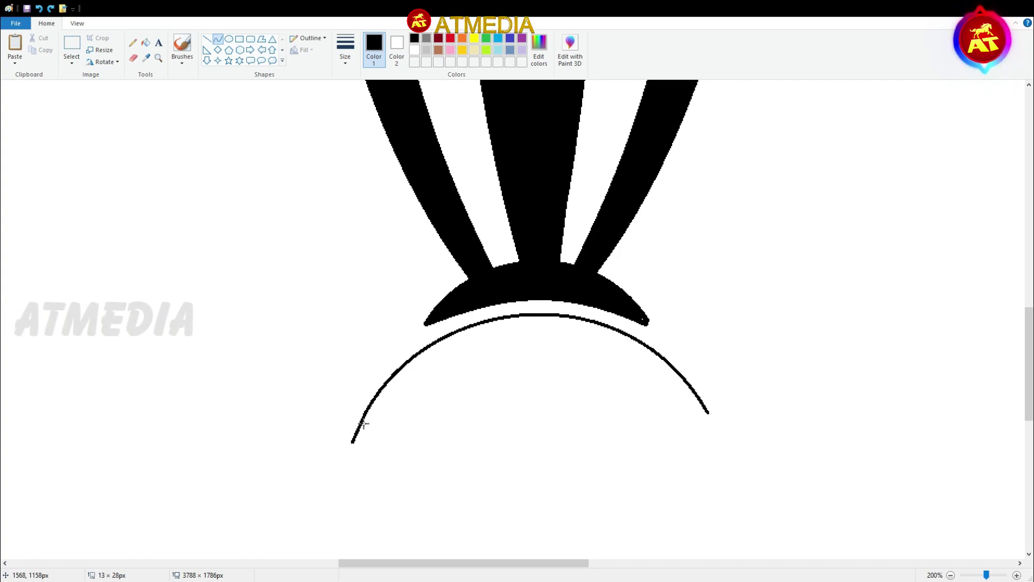
pyautogui.click(360, 423)
pyautogui.click(536, 358)
pyautogui.click(706, 419)
pyautogui.click(707, 408)
pyautogui.hotkey('ctrl', 'z')
pyautogui.moveTo(707, 412); pyautogui.dragTo(715, 439)
pyautogui.click(717, 428)
pyautogui.click(717, 428)
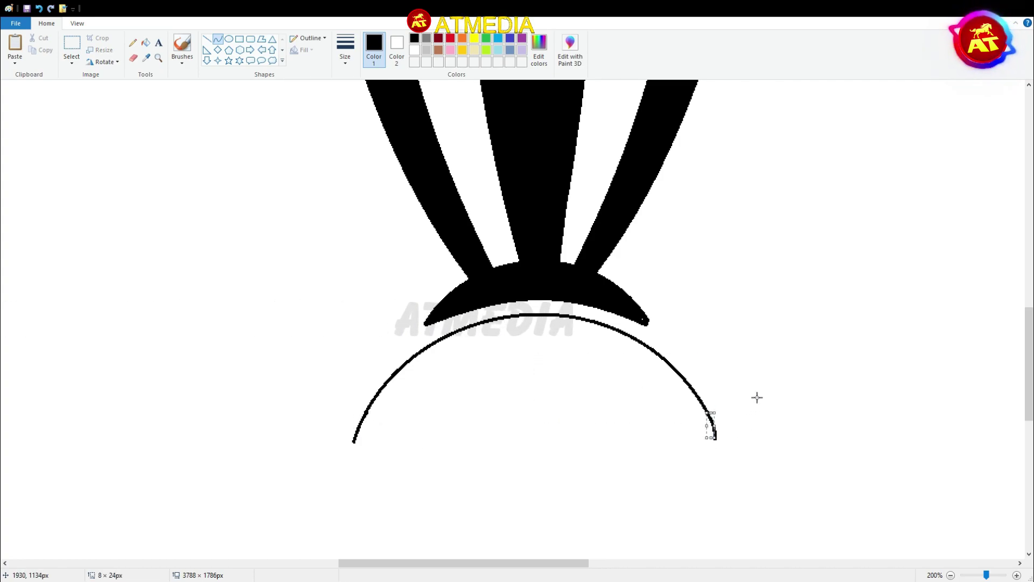
pyautogui.hotkey('ctrl', 'z')
# - Extend the wide arch's right end downward with a short bent curve level with the left end
pyautogui.moveTo(699, 399); pyautogui.dragTo(716, 443)
pyautogui.click(719, 428)
pyautogui.click(719, 429)
# - Close the base with a shallow upward-bowed arc between the arch's ends and fill it black
pyautogui.moveTo(353, 443); pyautogui.dragTo(717, 443)
pyautogui.click(471, 365)
pyautogui.click(647, 416)
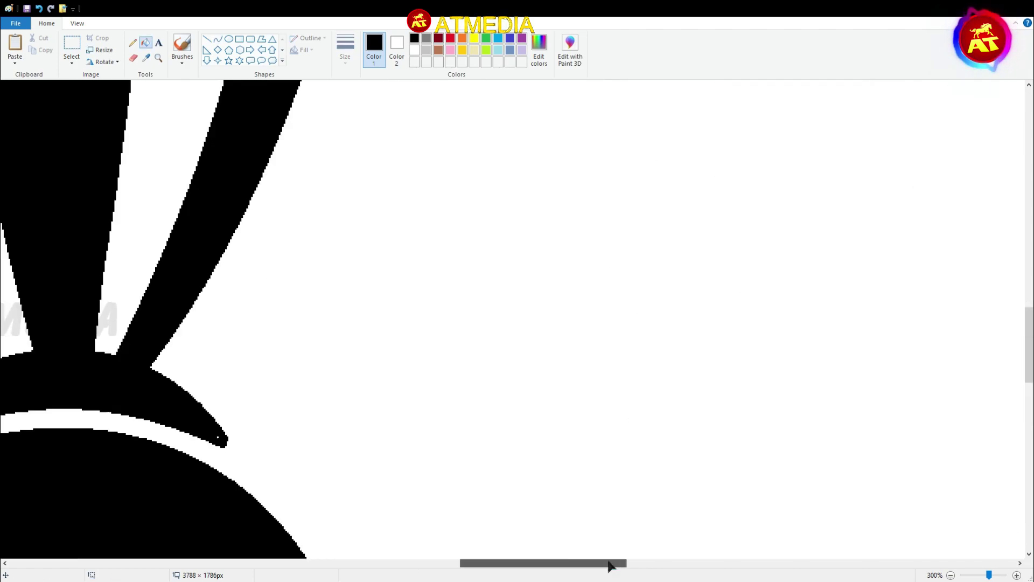
# - Fill the small gap in the foot crescent's right tip with black
pyautogui.moveTo(480, 214); pyautogui.dragTo(482, 217)
pyautogui.moveTo(553, 562); pyautogui.dragTo(491, 563)
pyautogui.scroll(-1, 367, 227)
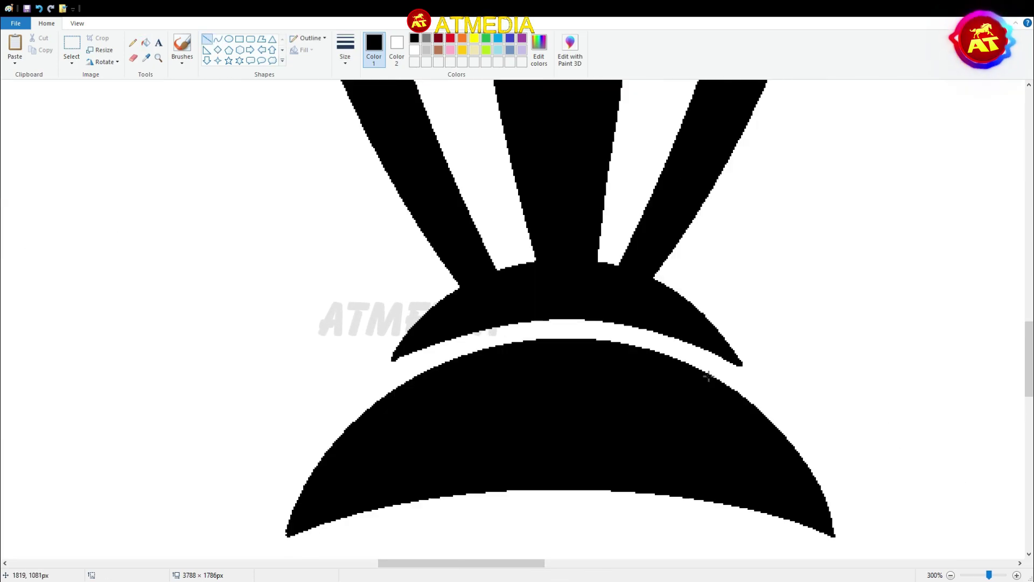
# - Draw a white diamond about 32 × 39 px across the gap between crescent and base, and fill its black parts white
pyautogui.scroll(-2, 366, 227)
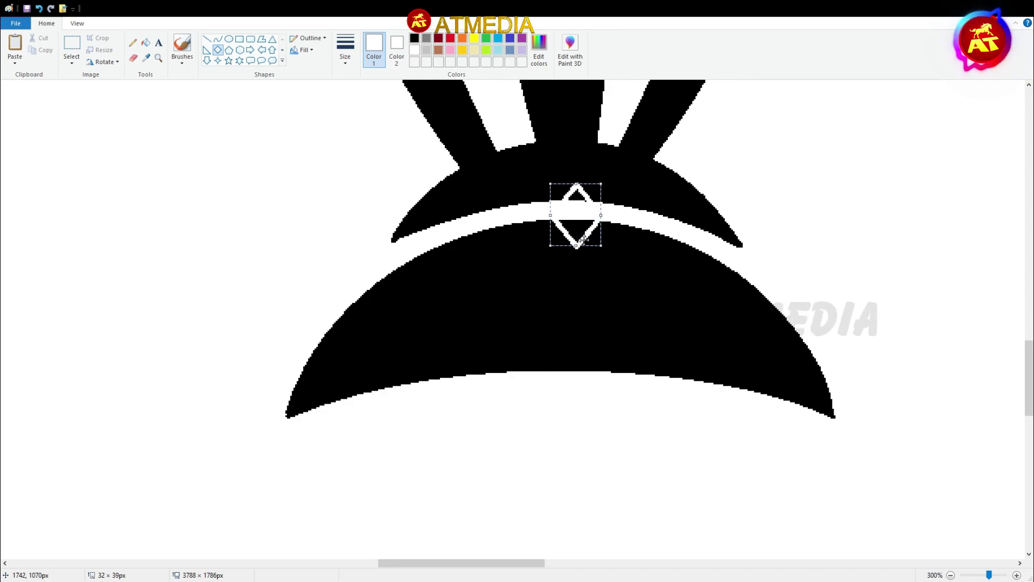
pyautogui.moveTo(600, 246); pyautogui.dragTo(598, 249)
pyautogui.click(604, 256)
pyautogui.click(146, 43)
pyautogui.scroll(2, 575, 315)
pyautogui.click(575, 315)
pyautogui.click(569, 350)
# - Outline a narrow four-pointed diamond with inward-curved sides in white on the central column
pyautogui.scroll(-1, 524, 376)
pyautogui.scroll(-2, 413, 494)
pyautogui.scroll(2, 411, 349)
pyautogui.click(218, 39)
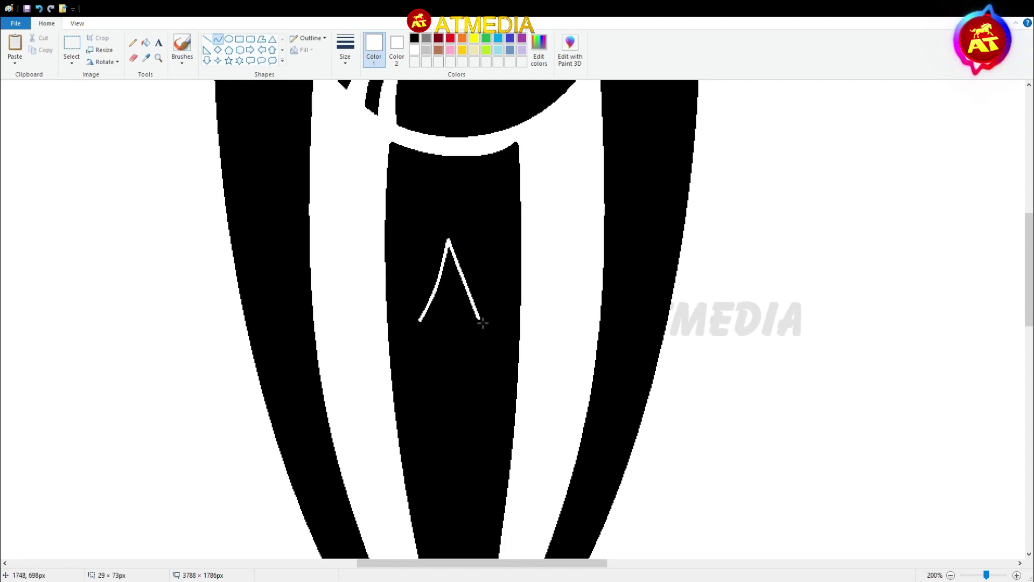
pyautogui.doubleClick(459, 284)
pyautogui.scroll(-2, 524, 288)
pyautogui.moveTo(421, 203); pyautogui.dragTo(448, 273)
pyautogui.click(448, 237)
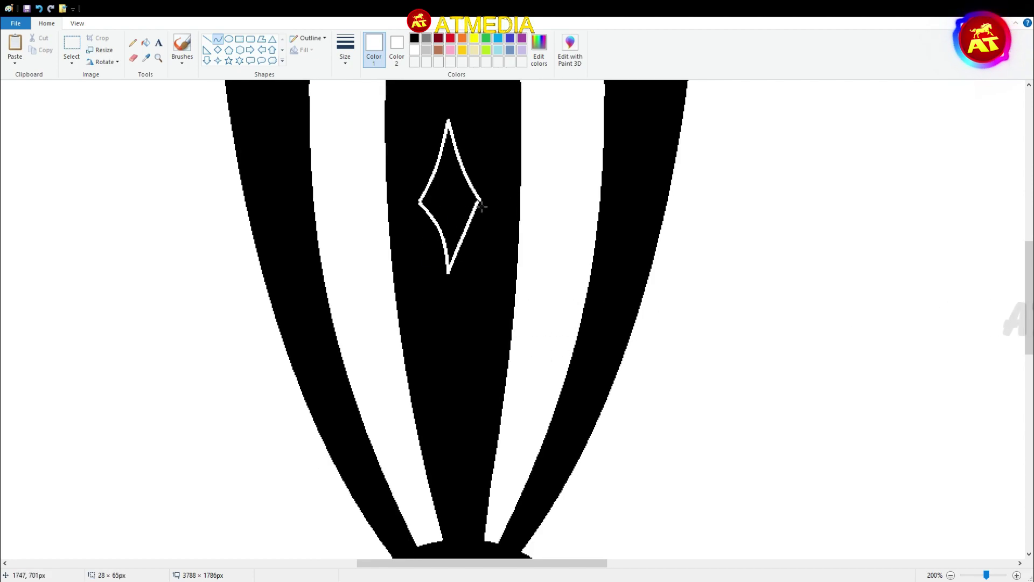
# - Fill the diamond on the central column with magenta
pyautogui.click(146, 43)
pyautogui.click(448, 199)
pyautogui.scroll(2, 475, 135)
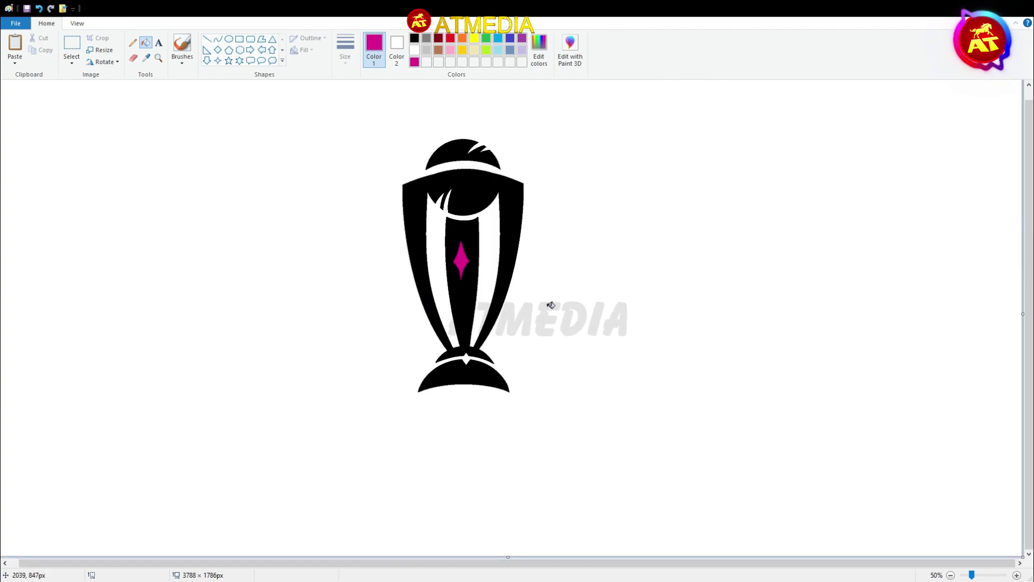
# - Reposition the magenta diamond in the middle of the column and place a copy of the whole cup beside the original
pyautogui.scroll(1, 551, 304)
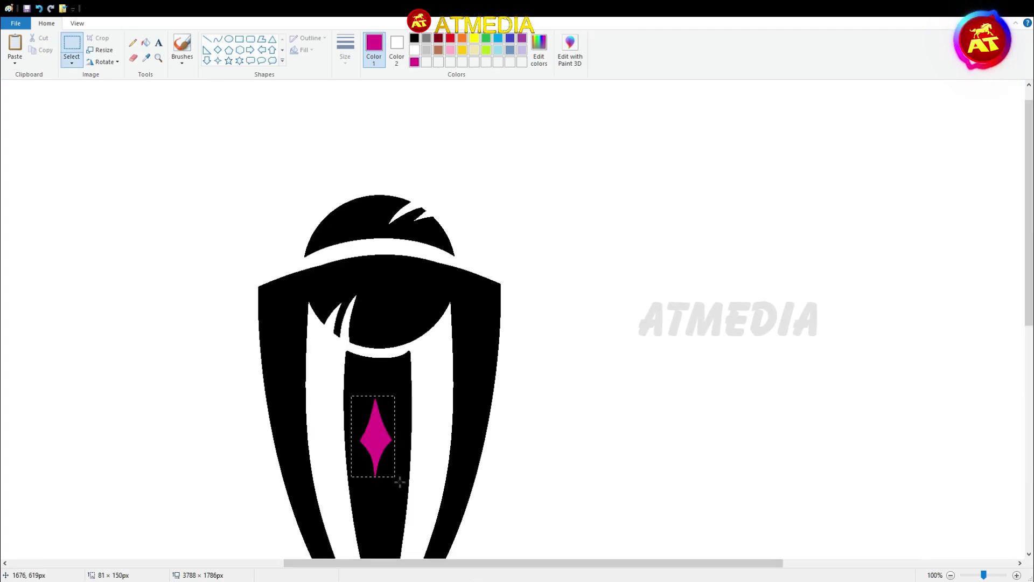
pyautogui.click(396, 49)
pyautogui.click(571, 413)
pyautogui.scroll(-1, 591, 336)
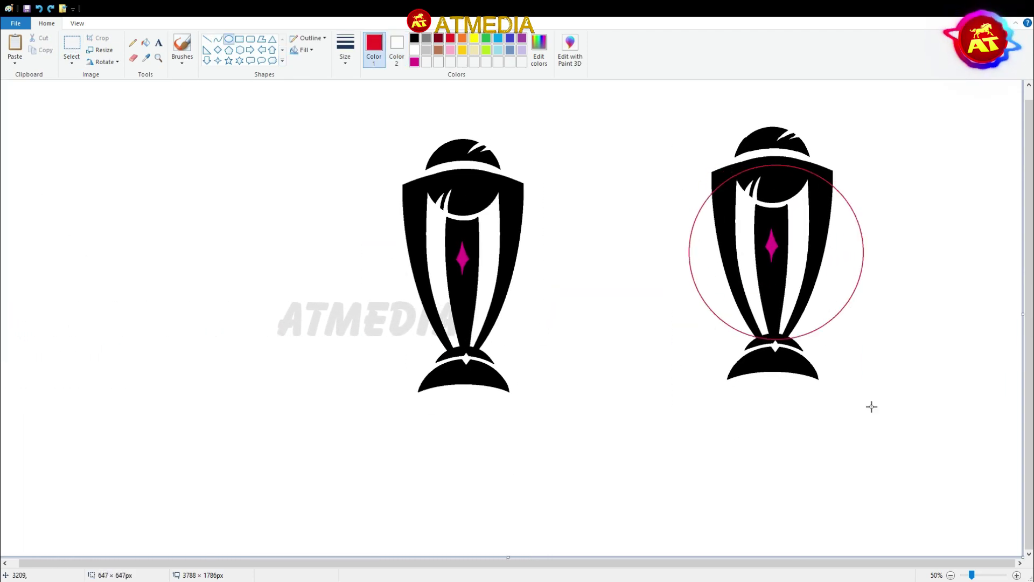
# - Draw a red circle around the copied cup and resize it to about 825 × 859 px
pyautogui.moveTo(871, 407); pyautogui.dragTo(932, 407)
pyautogui.moveTo(810, 290); pyautogui.dragTo(774, 282)
pyautogui.moveTo(895, 400); pyautogui.dragTo(882, 396)
pyautogui.moveTo(654, 397); pyautogui.dragTo(668, 395)
pyautogui.moveTo(773, 394); pyautogui.dragTo(773, 392)
pyautogui.moveTo(774, 158); pyautogui.dragTo(773, 159)
pyautogui.moveTo(881, 275); pyautogui.dragTo(888, 276)
# - Nudge the red circle left to centre it on the copied cup and commit it
pyautogui.press('Left')
pyautogui.press('Left')
pyautogui.press('Left')
pyautogui.press('Left')
pyautogui.press('Left')
pyautogui.press('Left')
pyautogui.press('Left')
pyautogui.press('Left')
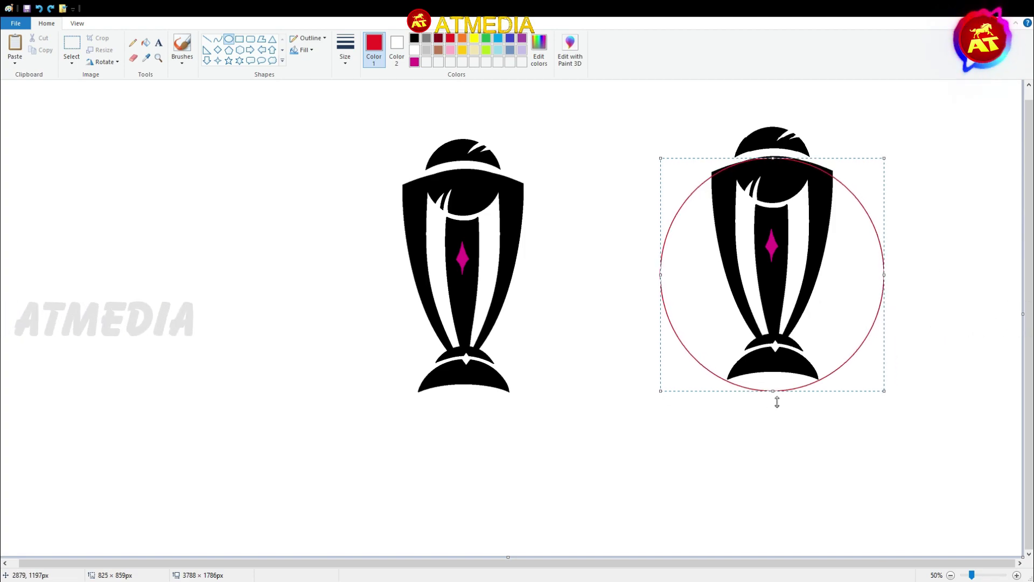
pyautogui.click(684, 415)
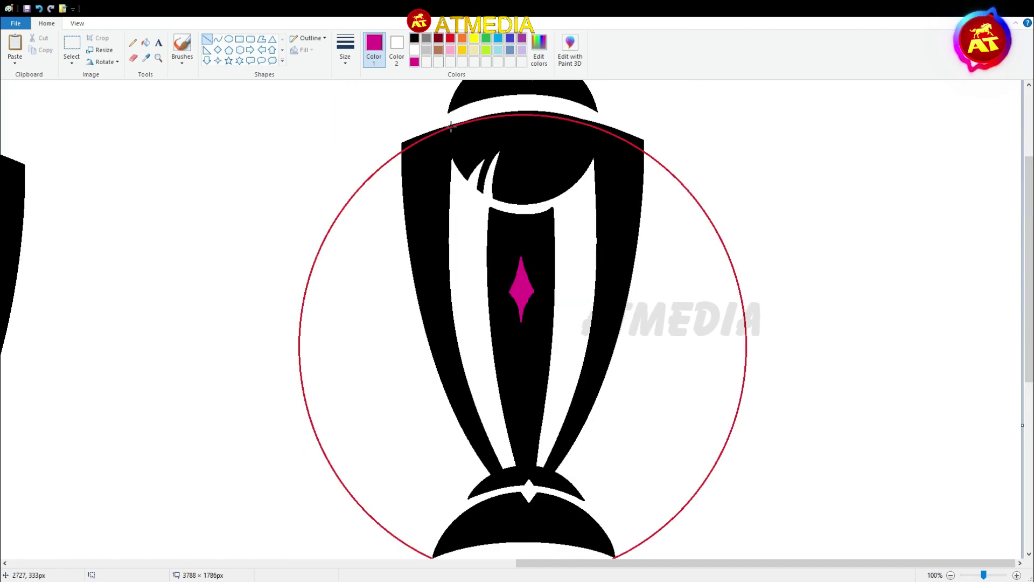
# - Draw the first two magenta teeth with straight lines inside the red circle's upper right edge
pyautogui.scroll(1, 702, 397)
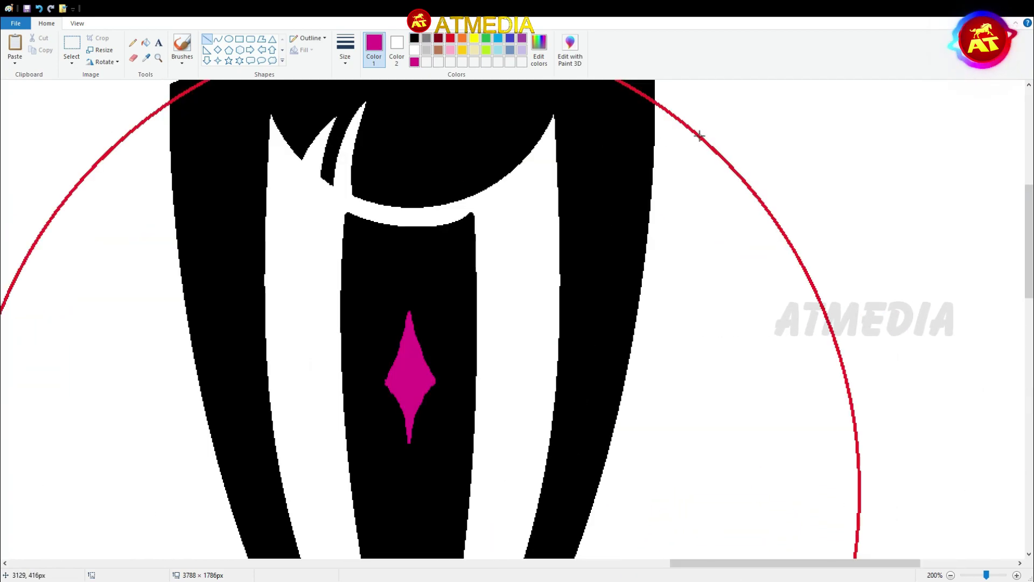
pyautogui.moveTo(693, 274); pyautogui.dragTo(826, 301)
pyautogui.scroll(-3, 788, 298)
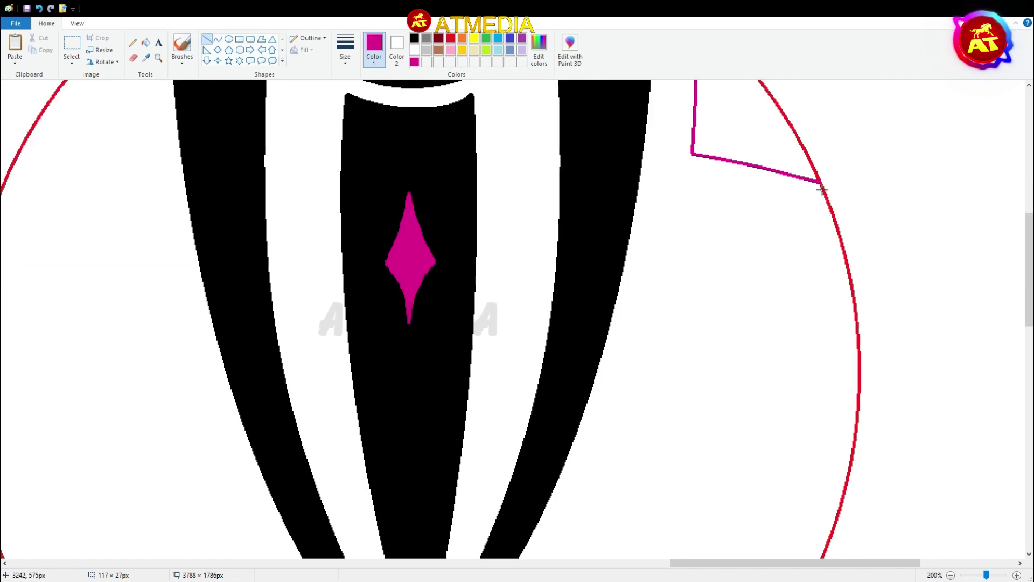
pyautogui.moveTo(752, 285); pyautogui.dragTo(860, 357)
# - Continue the magenta zigzag with a third tooth on the circle's right edge
pyautogui.scroll(-3, 860, 357)
pyautogui.moveTo(860, 233); pyautogui.dragTo(814, 270)
pyautogui.moveTo(771, 302); pyautogui.dragTo(831, 432)
pyautogui.scroll(3, 771, 303)
pyautogui.scroll(-3, 771, 302)
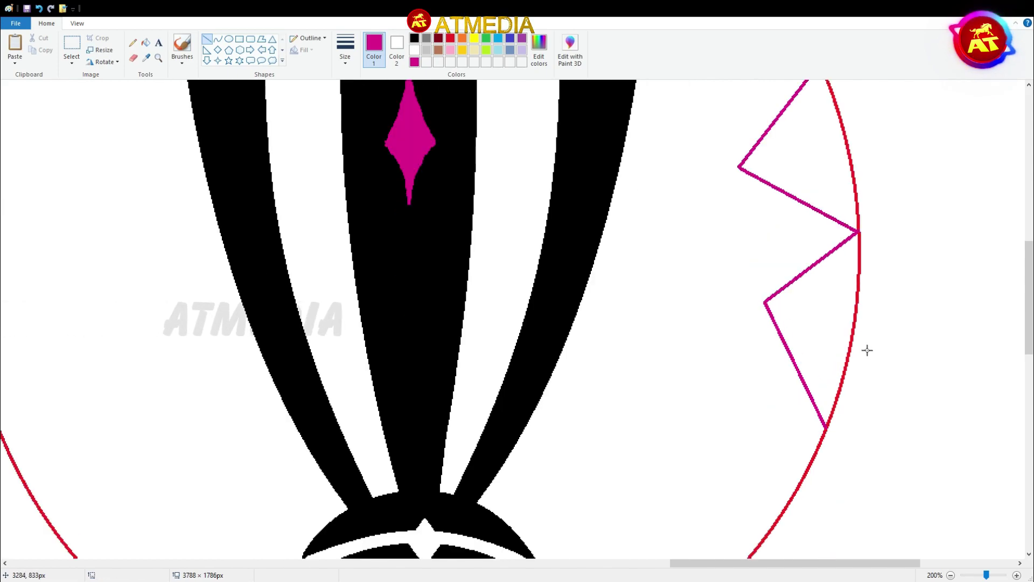
# - Draw three progressively smaller magenta teeth along the circle's lower right edge, ending at the base's right tip
pyautogui.moveTo(768, 430); pyautogui.dragTo(709, 442)
pyautogui.scroll(-3, 737, 407)
pyautogui.scroll(8, 738, 407)
pyautogui.scroll(-8, 738, 407)
pyautogui.moveTo(710, 323)
pyautogui.mouseDown()
pyautogui.moveTo(746, 439)
pyautogui.moveTo(660, 417)
pyautogui.moveTo(675, 507)
pyautogui.moveTo(618, 484)
pyautogui.mouseUp()
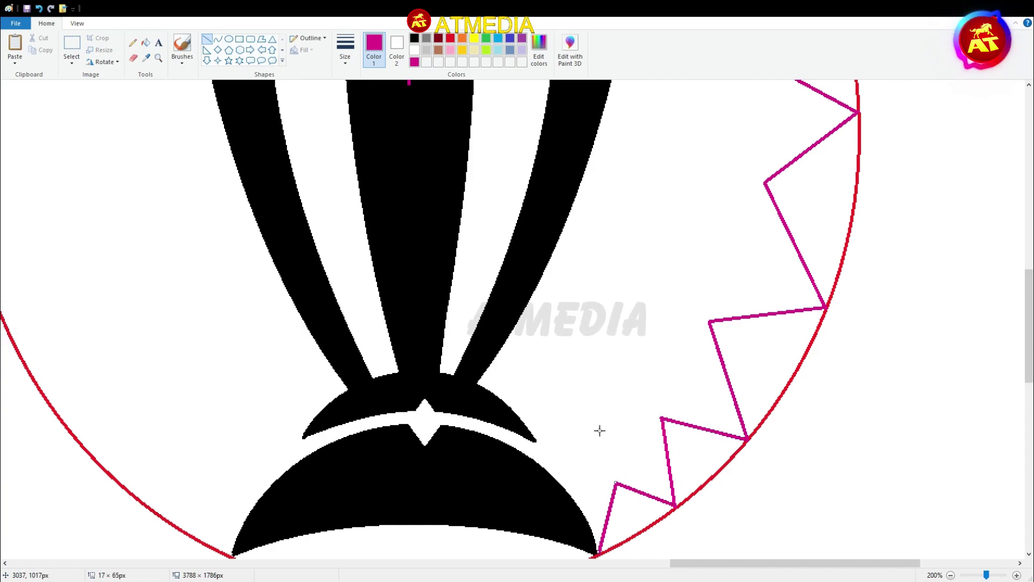
# - Undo the smallest tooth's lines and redraw it between its neighbour and the base's right tip
pyautogui.hotkey('ctrl', 'z')
pyautogui.hotkey('ctrl', 'z')
pyautogui.moveTo(675, 508)
pyautogui.mouseDown()
pyautogui.moveTo(616, 498)
pyautogui.moveTo(597, 555)
pyautogui.mouseUp()
pyautogui.hotkey('ctrl', 'z')
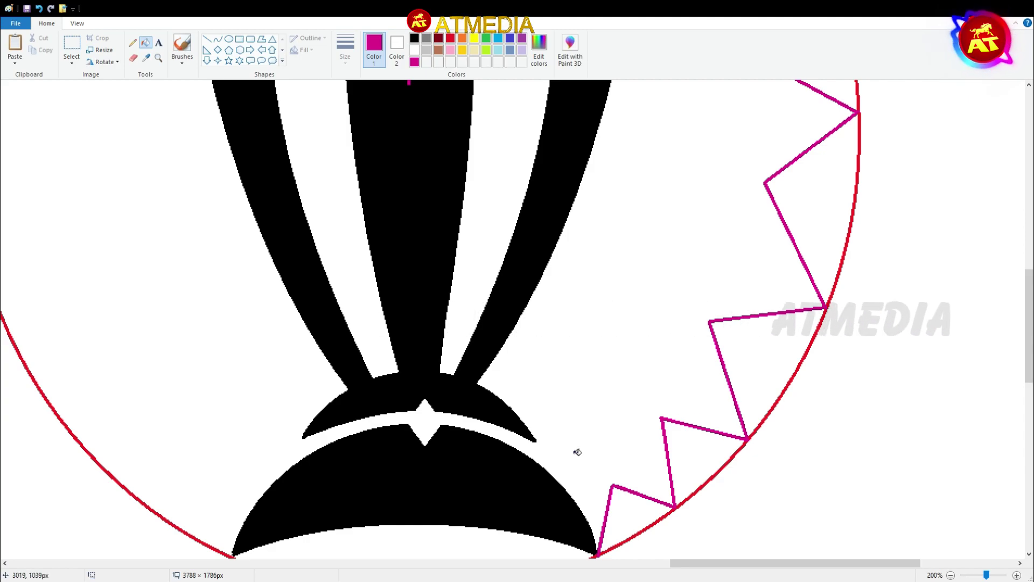
# - Fill the teeth between the zigzag and the circle with magenta
pyautogui.click(627, 514)
pyautogui.click(693, 447)
pyautogui.click(756, 340)
pyautogui.scroll(8, 732, 371)
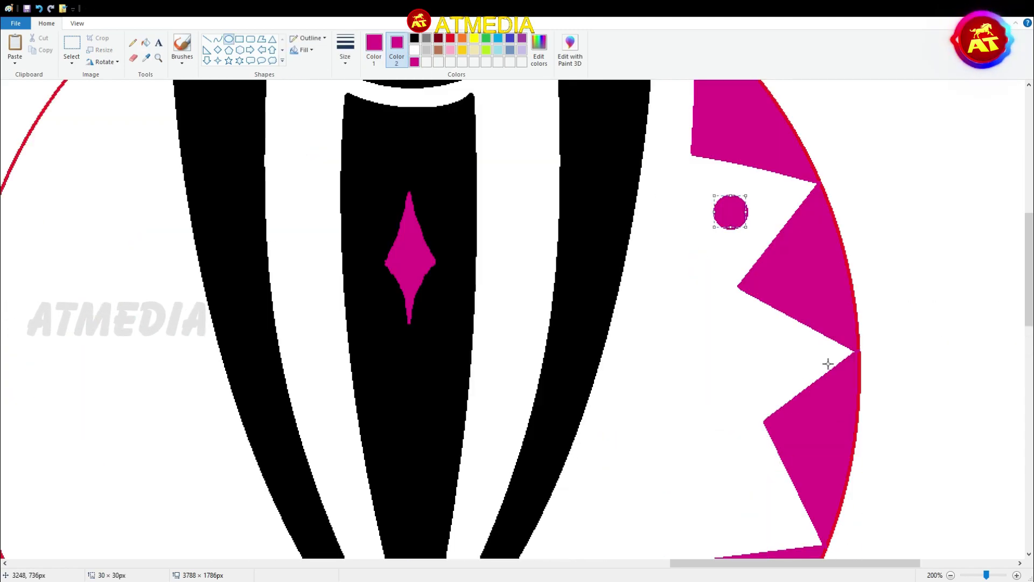
# - Replace the upper notch's dot with a solid magenta one about 36 × 36 px and add one about 35 × 35 px in the notch below
pyautogui.hotkey('ctrl', 'z')
pyautogui.moveTo(706, 191); pyautogui.dragTo(746, 231)
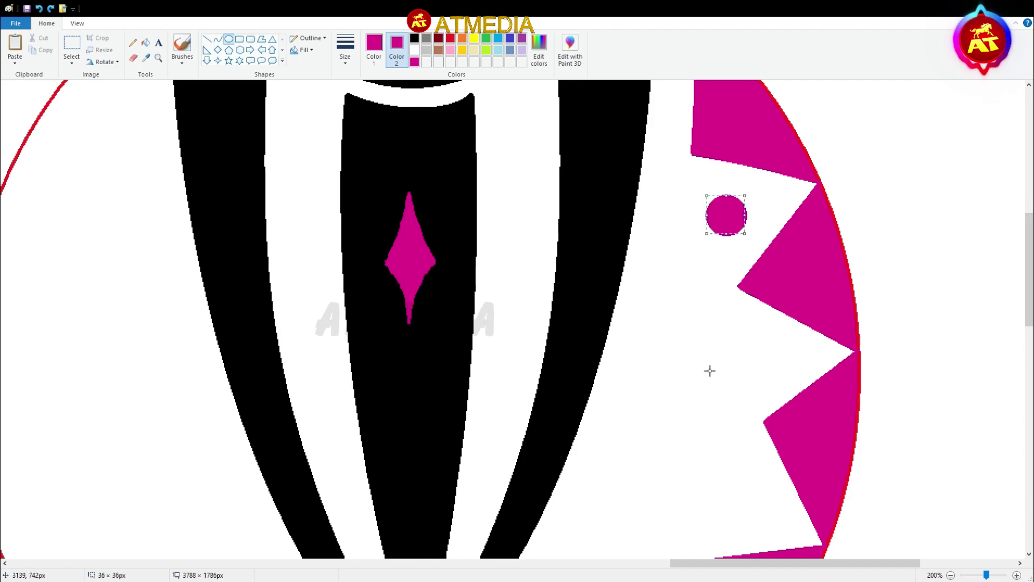
pyautogui.moveTo(769, 373); pyautogui.dragTo(784, 388)
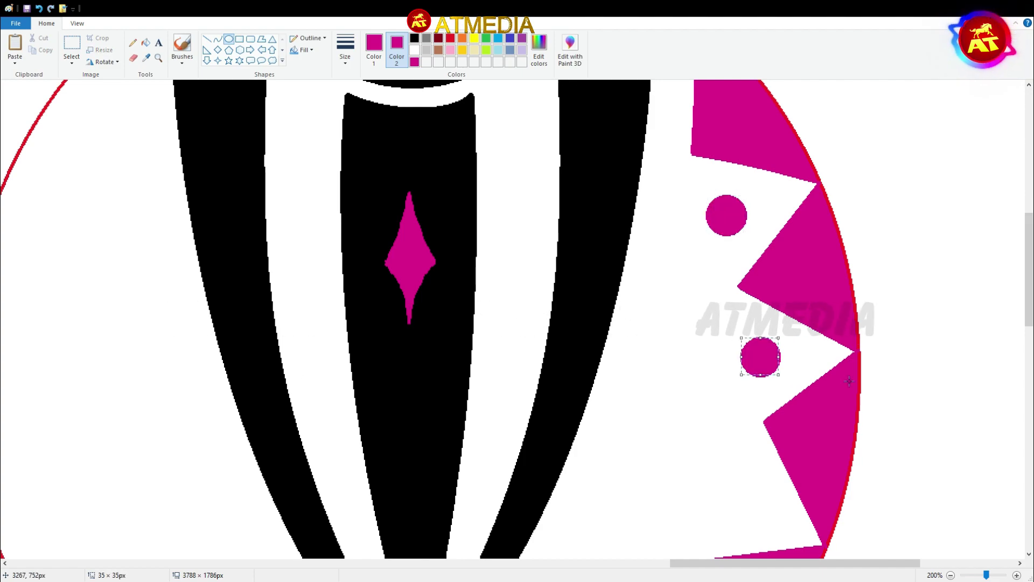
# - Add solid magenta dots in the three lower notches, making them smaller toward the base
pyautogui.scroll(-3, 792, 377)
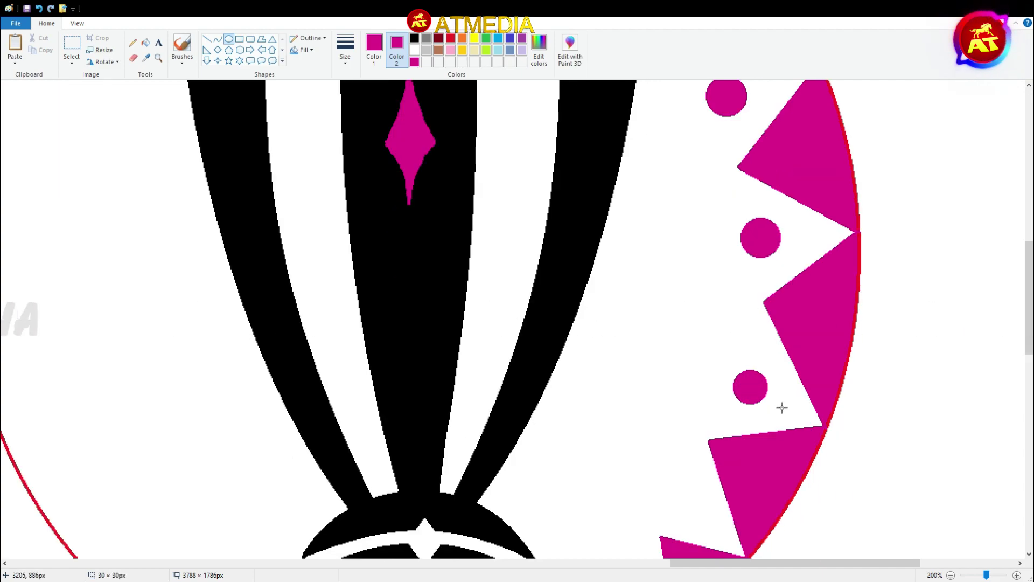
pyautogui.scroll(-3, 854, 384)
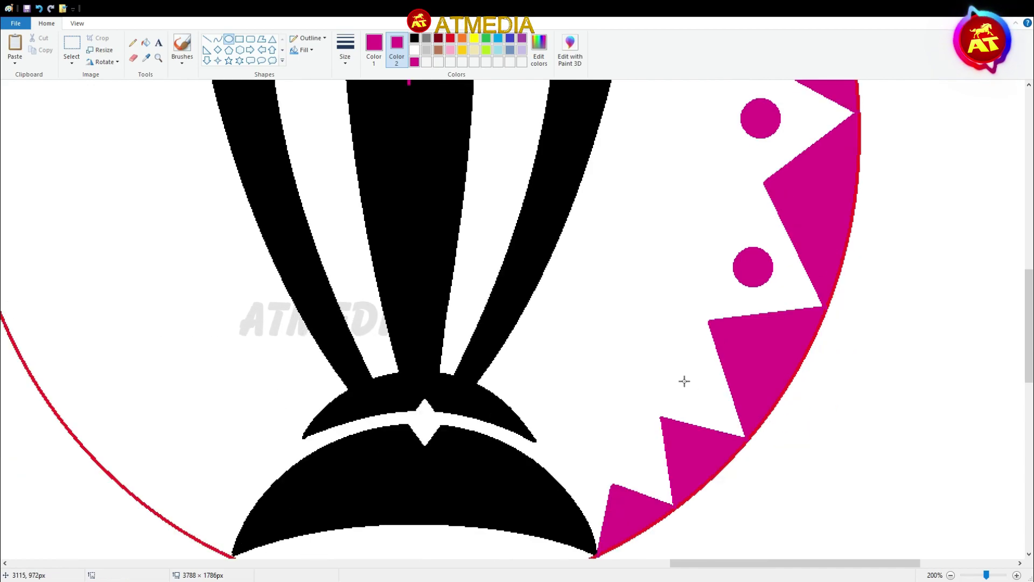
pyautogui.moveTo(718, 406); pyautogui.dragTo(709, 406)
pyautogui.moveTo(617, 447); pyautogui.dragTo(652, 477)
pyautogui.scroll(3, 652, 477)
# - Cut the red circle with a white line at the base's right tip and fill the toothless part of its outline white
pyautogui.scroll(-6, 652, 478)
pyautogui.click(207, 39)
pyautogui.click(374, 50)
pyautogui.click(415, 50)
pyautogui.moveTo(616, 410); pyautogui.dragTo(631, 479)
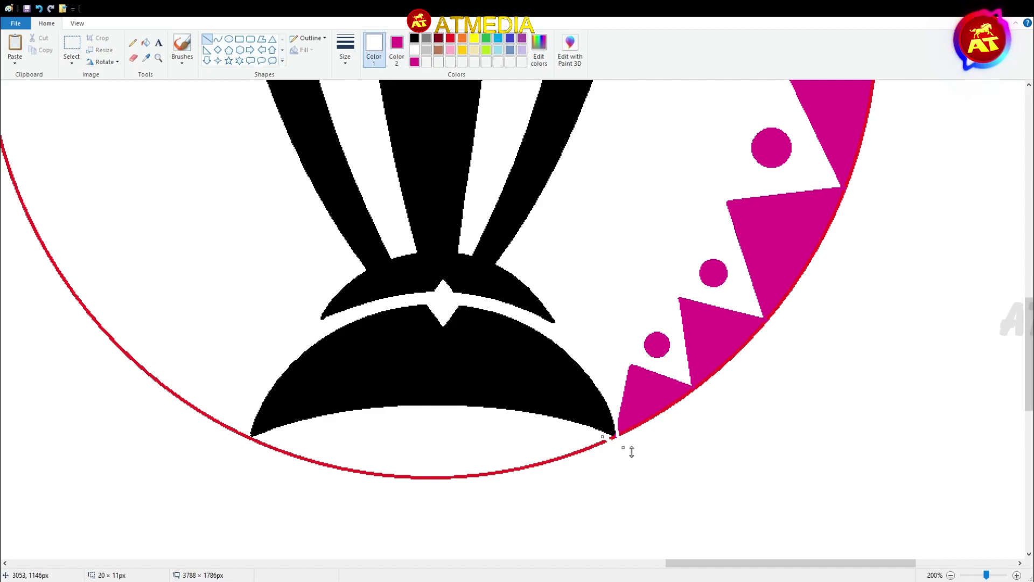
pyautogui.click(145, 43)
pyautogui.click(584, 449)
# - Fill the remaining red outline along the outer edge of the magenta teeth with magenta
pyautogui.scroll(6, 587, 483)
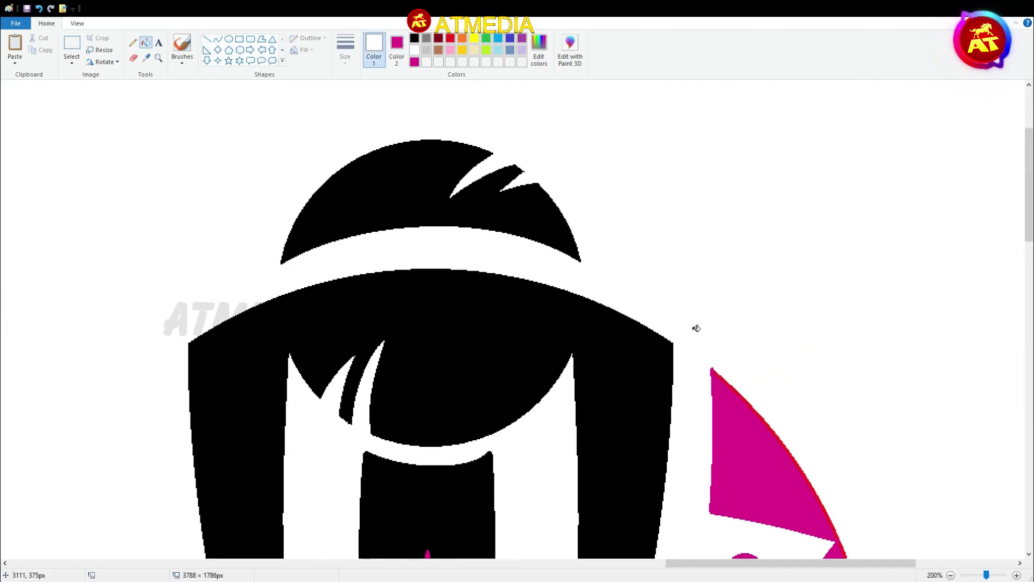
pyautogui.click(414, 61)
pyautogui.scroll(-6, 848, 305)
pyautogui.scroll(5, 785, 303)
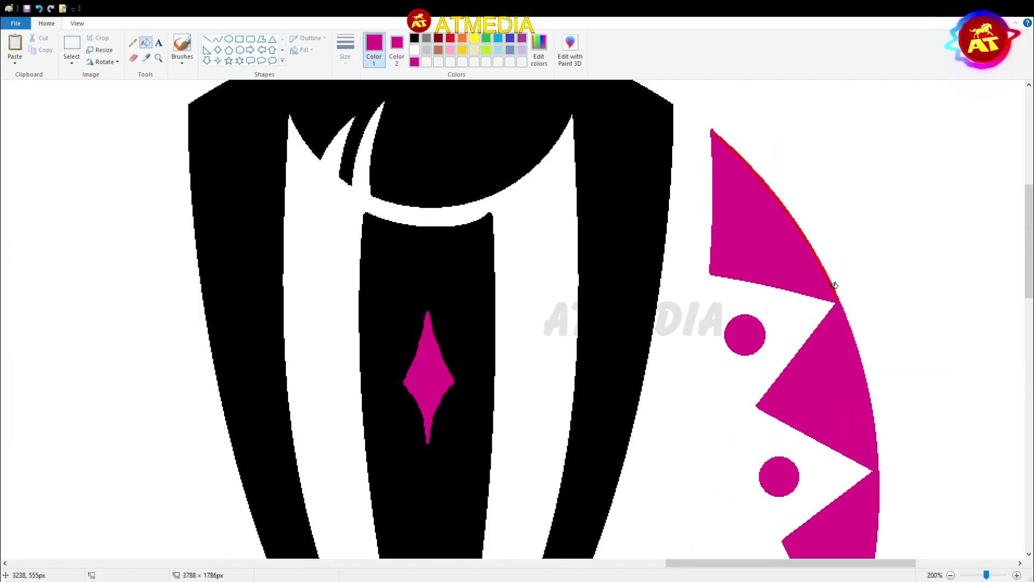
pyautogui.scroll(-7, 785, 304)
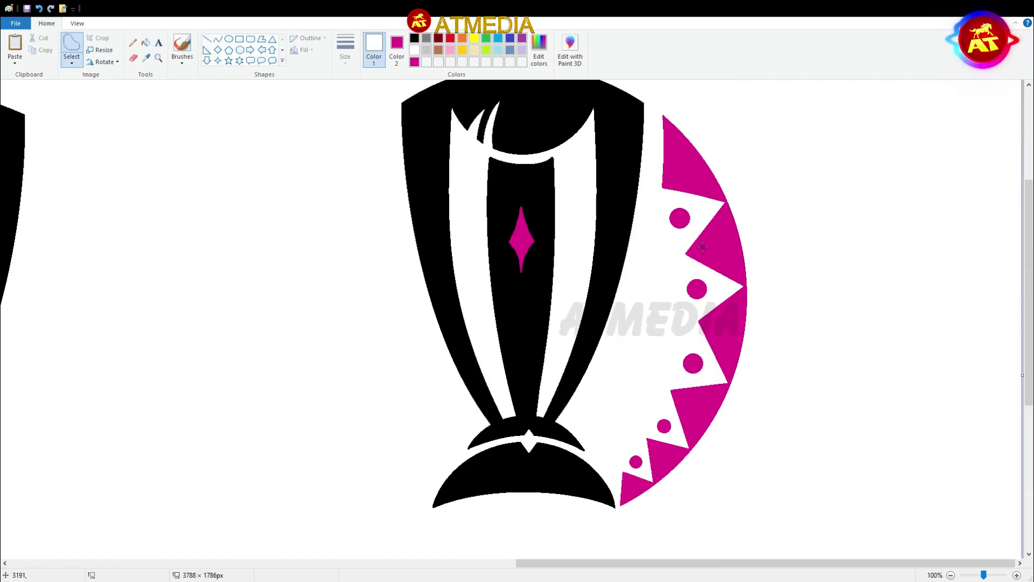
# - Copy the magenta arc of teeth and dots, mirror it horizontally and place it on the trophy's left side
pyautogui.moveTo(658, 104); pyautogui.dragTo(625, 522)
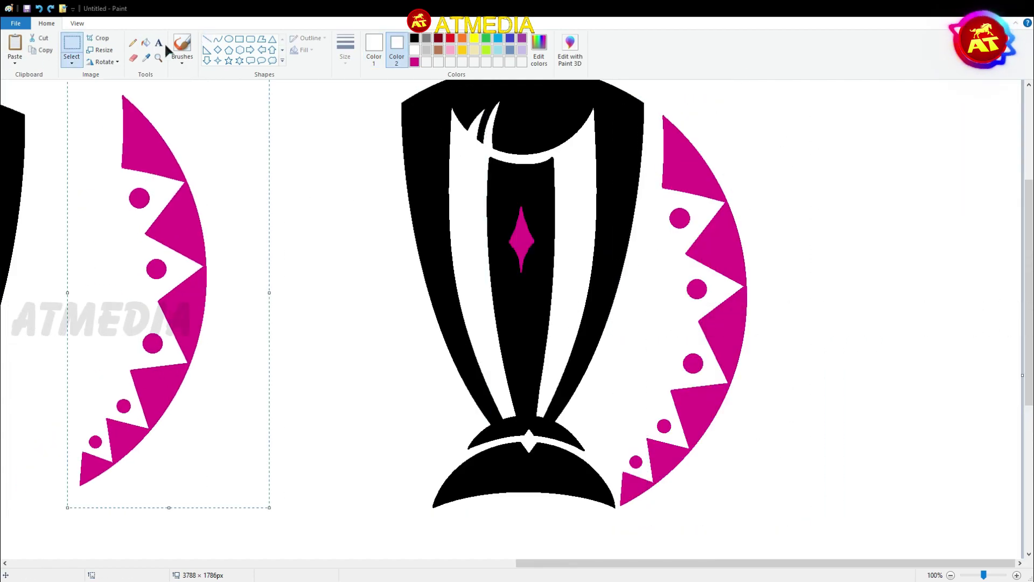
pyautogui.moveTo(167, 301); pyautogui.dragTo(337, 323)
pyautogui.press('Left')
pyautogui.press('Left')
pyautogui.press('Left')
pyautogui.press('Left')
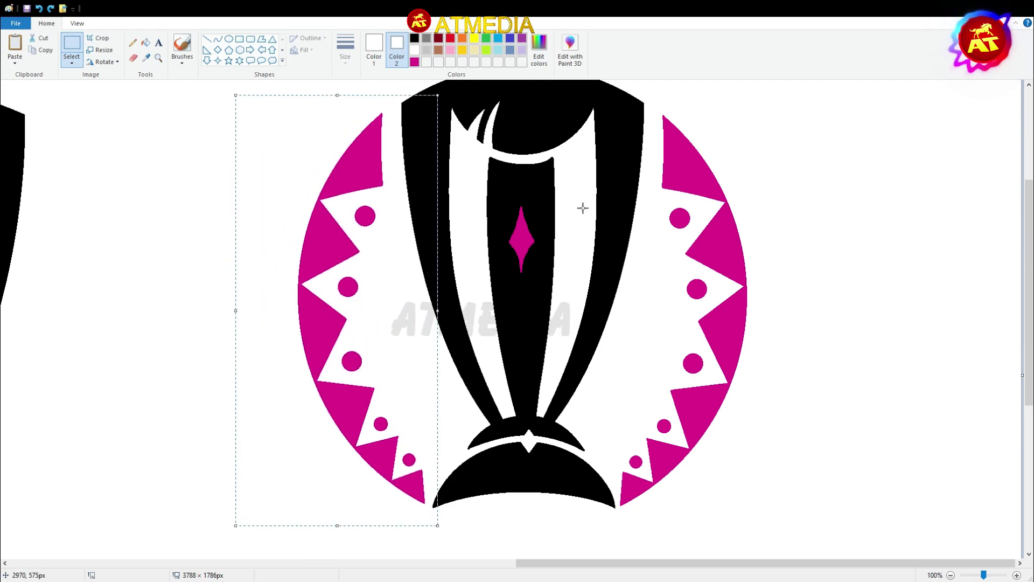
# - Nudge the mirrored arc level with the original and adjust its gap to the trophy to match the original's
pyautogui.press('Down')
pyautogui.press('Down')
pyautogui.press('Down')
pyautogui.press('Down')
pyautogui.press('Right')
pyautogui.press('Right')
pyautogui.press('Right')
pyautogui.press('Right')
pyautogui.press('Right')
pyautogui.press('Right')
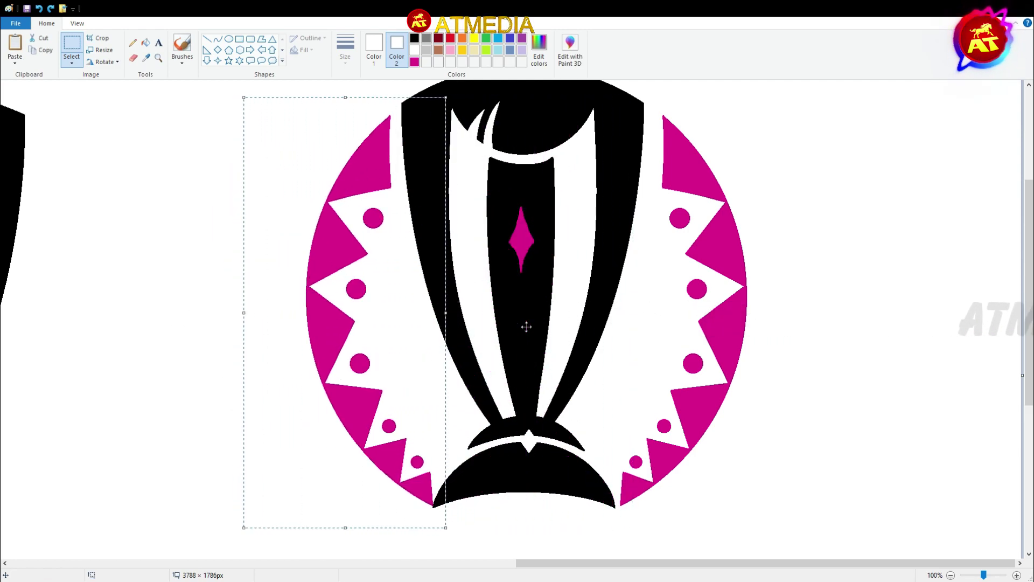
pyautogui.press('Left')
pyautogui.press('Left')
pyautogui.press('Left')
pyautogui.press('Left')
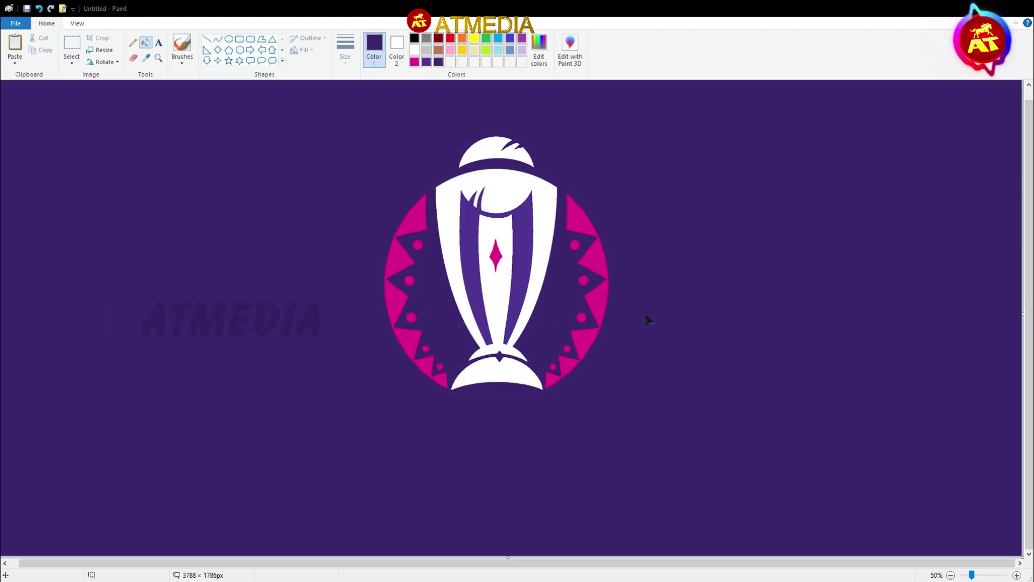
# - Fill the trophy's inner stripe with the background's dark purple
pyautogui.click(485, 249)
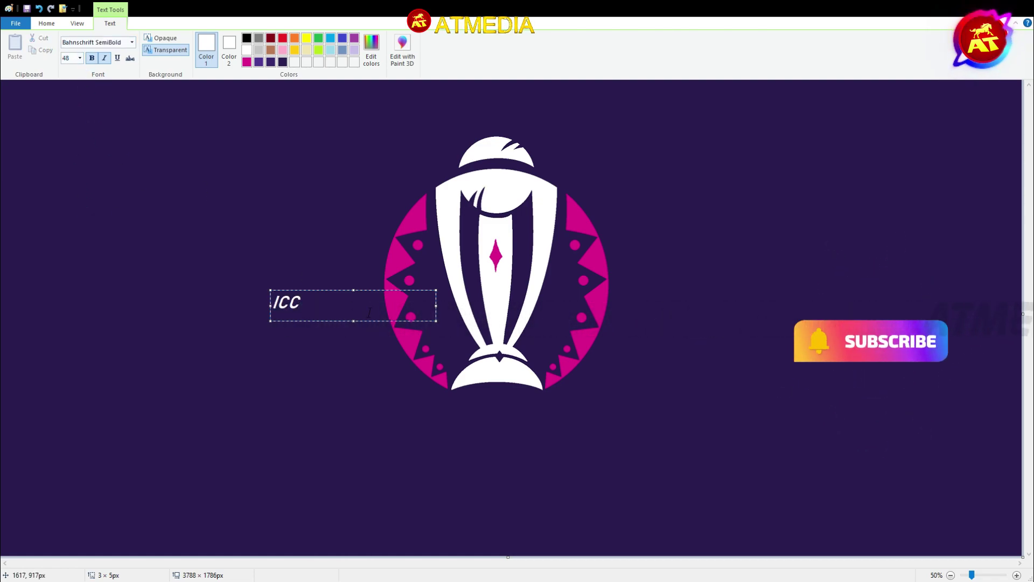
# - Write ICC MEN'S centred beneath the trophy in white Bahnschrift SemiBold, size 72, with only ICC italic
pyautogui.doubleClick(290, 301)
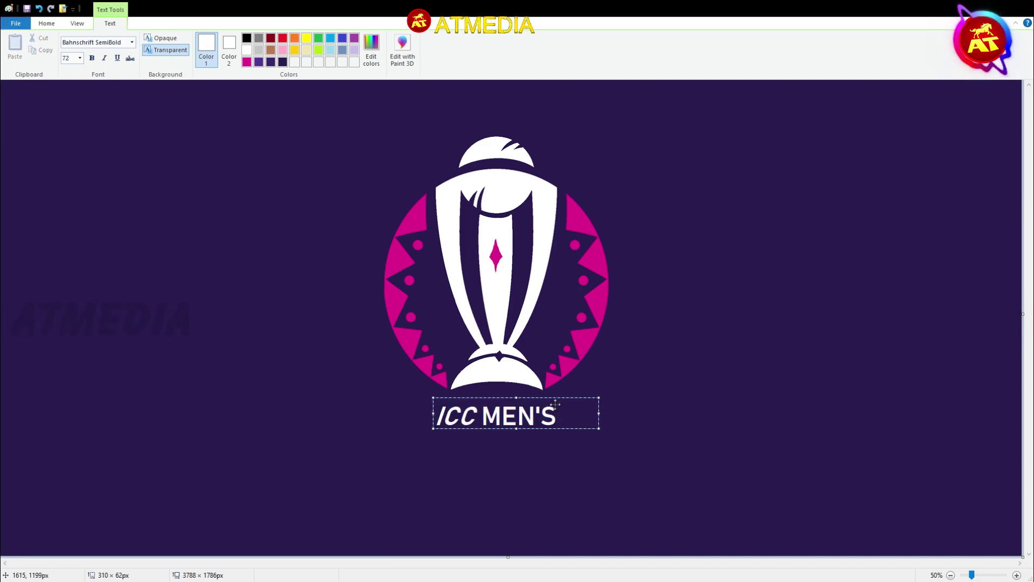
pyautogui.click(368, 433)
# - Add the white text CRICKET WORLD CUP below ICC MEN'S in Bahnschrift SemiBold, size 72
pyautogui.moveTo(368, 434); pyautogui.dragTo(968, 499)
pyautogui.write('C')
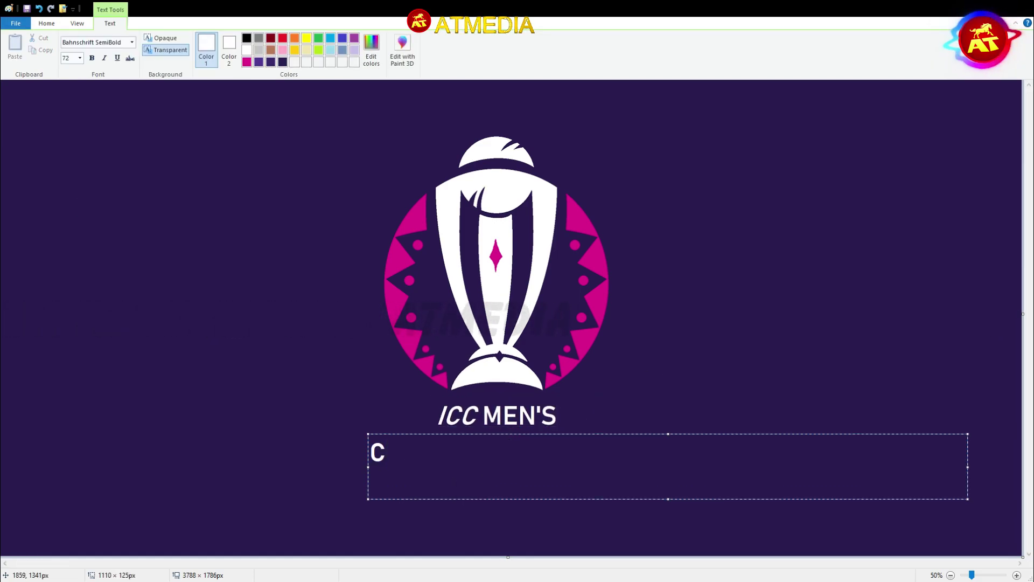
pyautogui.write('RICKET WORLD CUP')
pyautogui.click(461, 81)
# - Move the CRICKET WORLD CUP text so it sits centred closely beneath ICC MEN'S, and place it
pyautogui.moveTo(644, 505); pyautogui.dragTo(646, 489)
pyautogui.moveTo(604, 476); pyautogui.dragTo(615, 470)
pyautogui.press('Left')
pyautogui.press('Left')
pyautogui.press('Left')
pyautogui.press('Left')
pyautogui.press('Left')
pyautogui.press('Left')
pyautogui.press('Left')
pyautogui.press('Left')
pyautogui.press('Up')
pyautogui.press('Up')
pyautogui.press('Up')
pyautogui.press('Up')
pyautogui.click(733, 441)
# - Separate the E and T of CRICKET with a thin vertical dark purple line about 129 px long
pyautogui.scroll(1, 683, 400)
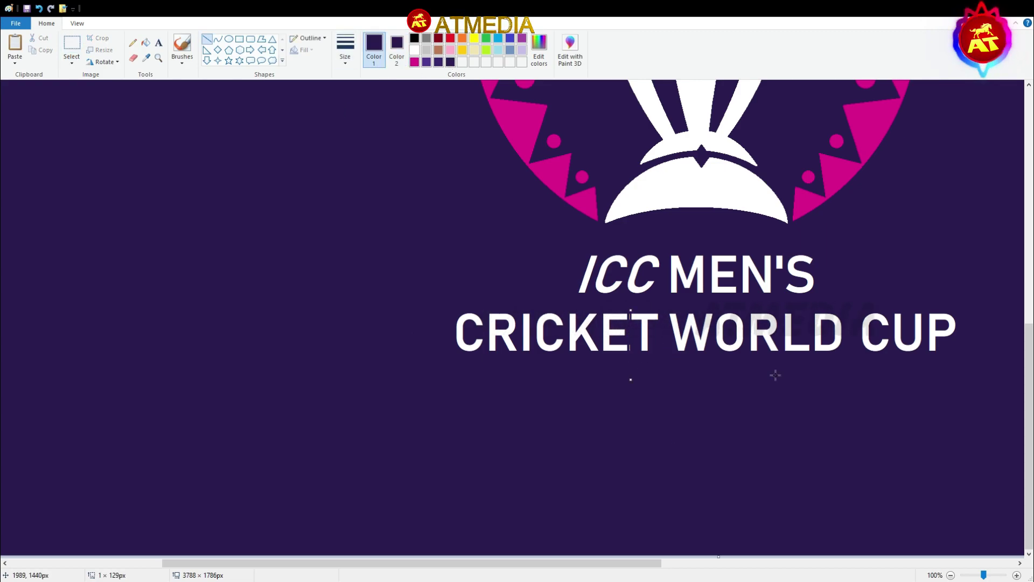
pyautogui.scroll(-1, 773, 363)
# - Add the text INDIA 2023 in magenta below CRICKET WORLD CUP
pyautogui.click(415, 61)
pyautogui.scroll(1, 431, 323)
pyautogui.moveTo(439, 563); pyautogui.dragTo(719, 563)
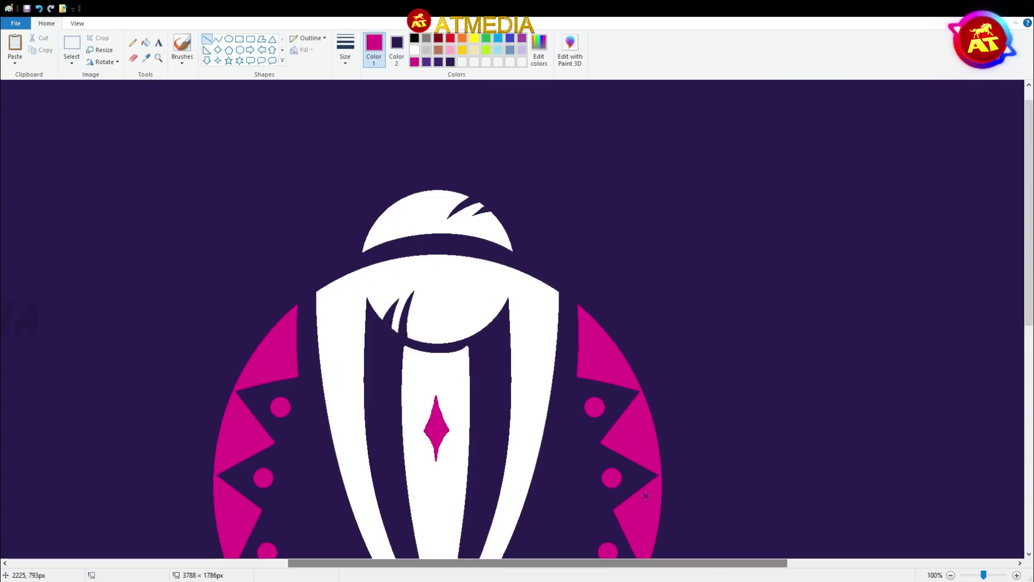
pyautogui.scroll(-6, 517, 317)
pyautogui.click(239, 39)
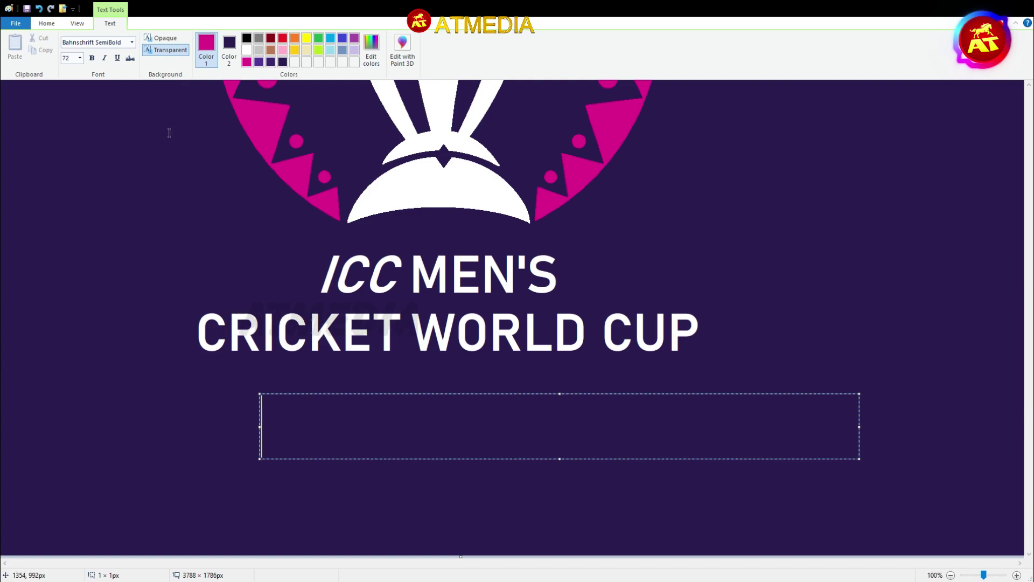
pyautogui.write('INDIA 2023')
# - Make the whole INDIA 2023 text bold and change it to a heavier sans-serif font
pyautogui.hotkey('ctrl', 'a')
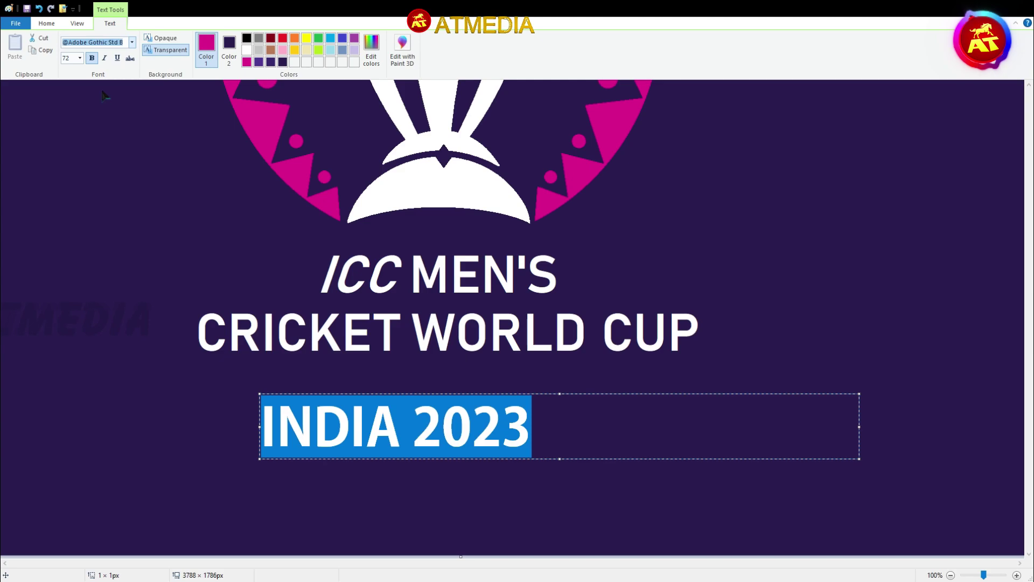
pyautogui.press('Down')
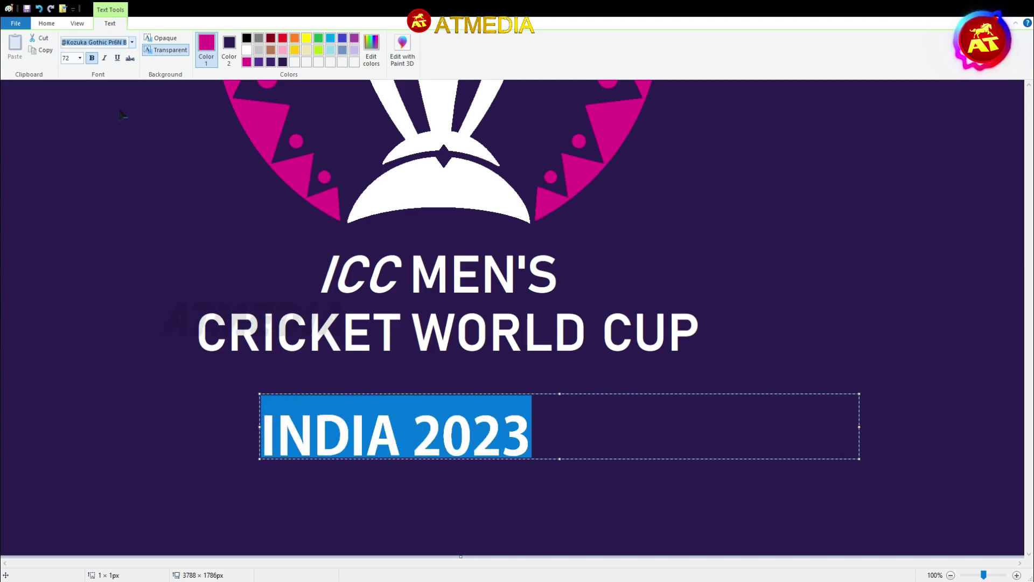
pyautogui.click(123, 156)
pyautogui.click(106, 205)
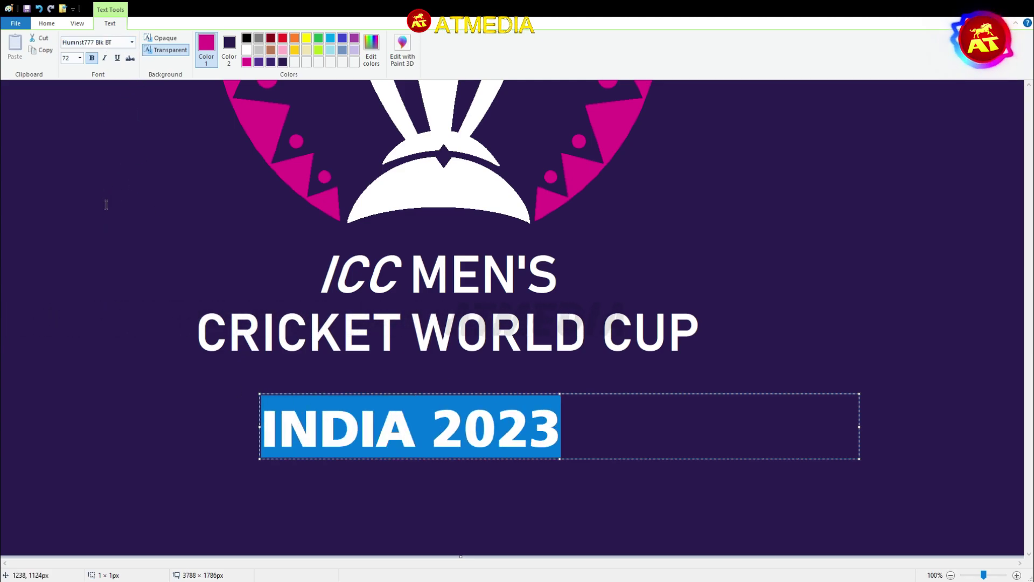
pyautogui.click(119, 246)
# - Set the INDIA 2023 text to size 100 and centre it directly below CRICKET WORLD CUP
pyautogui.click(71, 58)
pyautogui.write('100')
pyautogui.press('Return')
pyautogui.moveTo(652, 463); pyautogui.dragTo(648, 437)
pyautogui.scroll(-1, 693, 430)
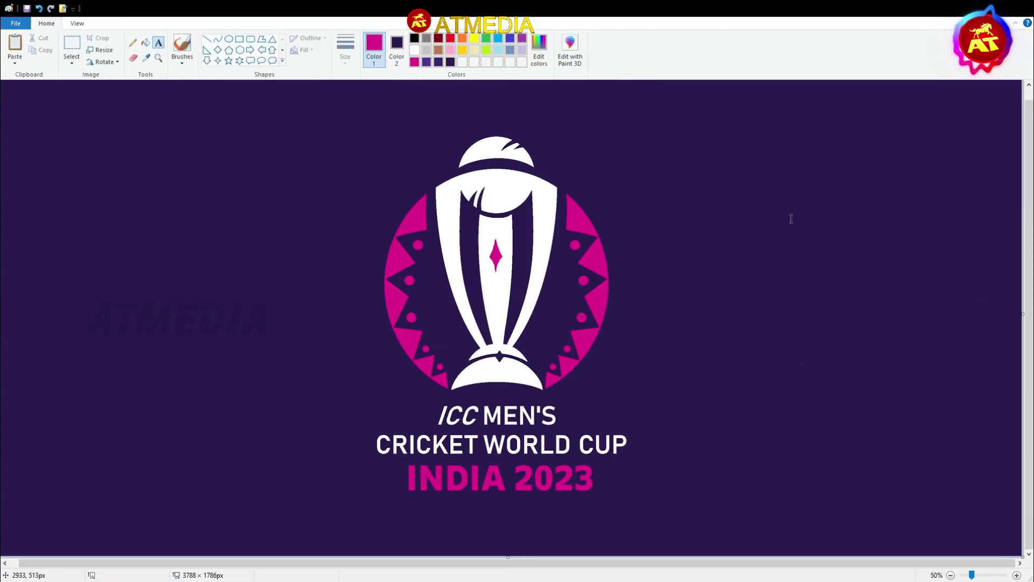